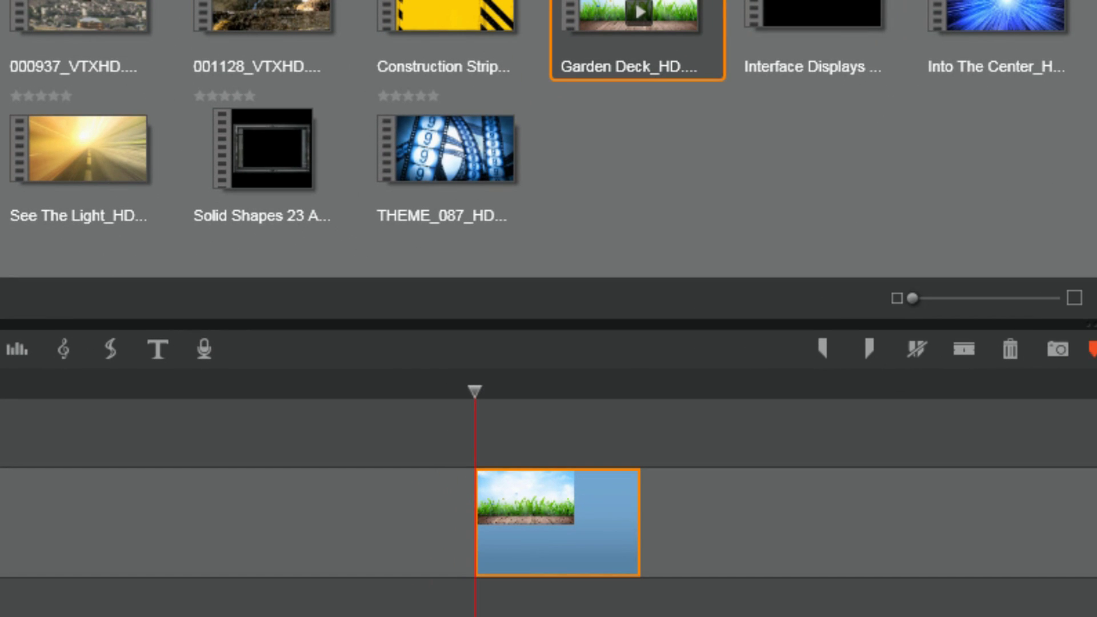
Step: Open the Garden Deck clip in the effects editor and apply Pan And Zoom from the Camera effects
right_click(585, 512)
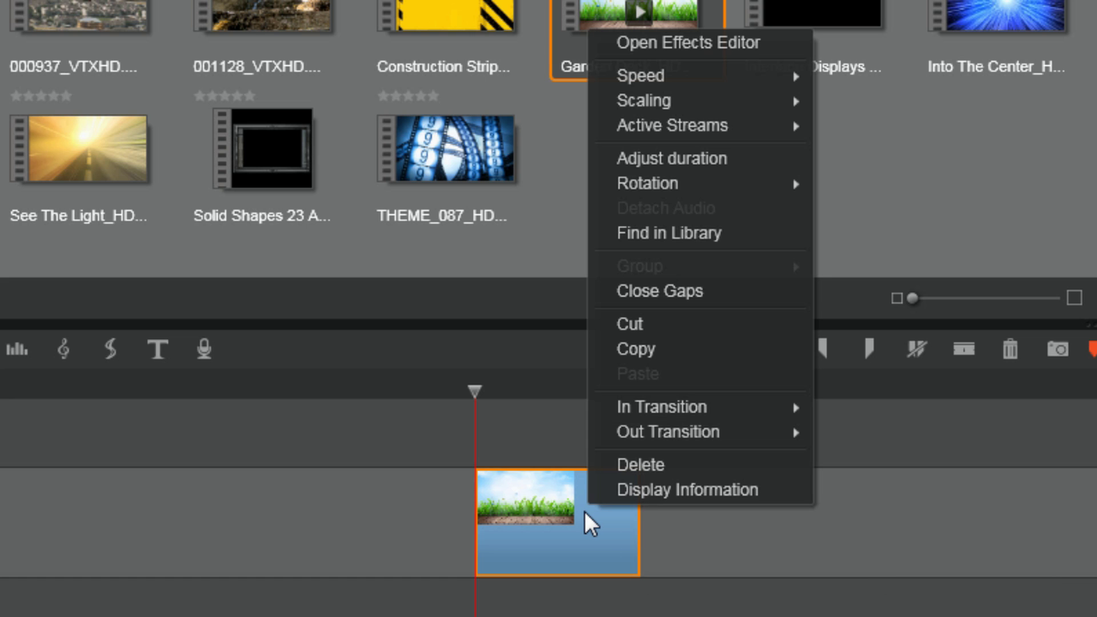
click(691, 39)
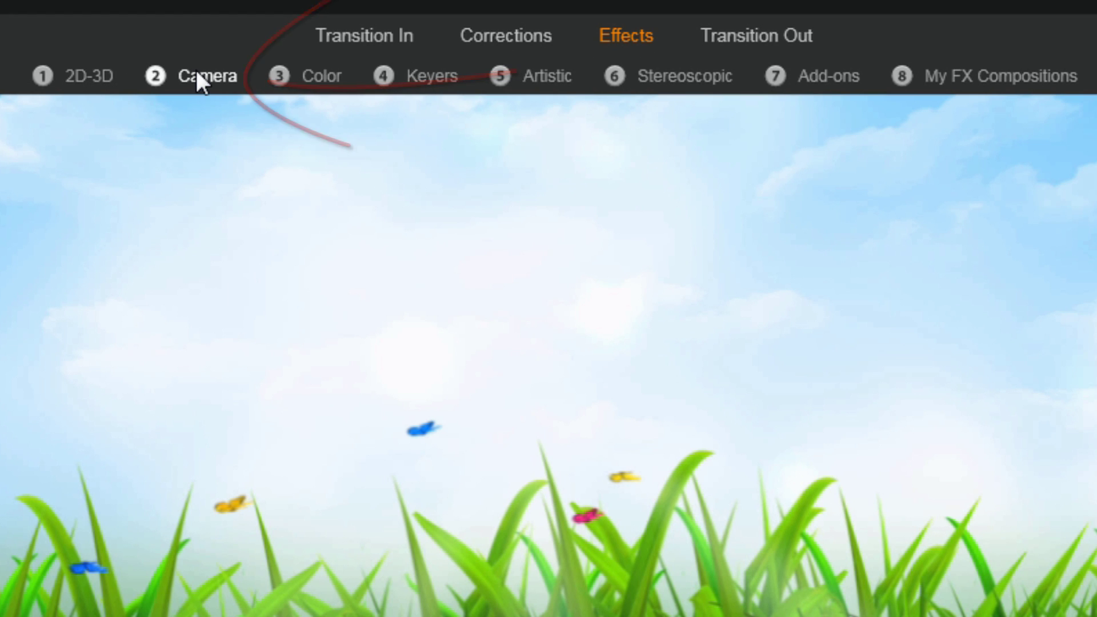
click(197, 71)
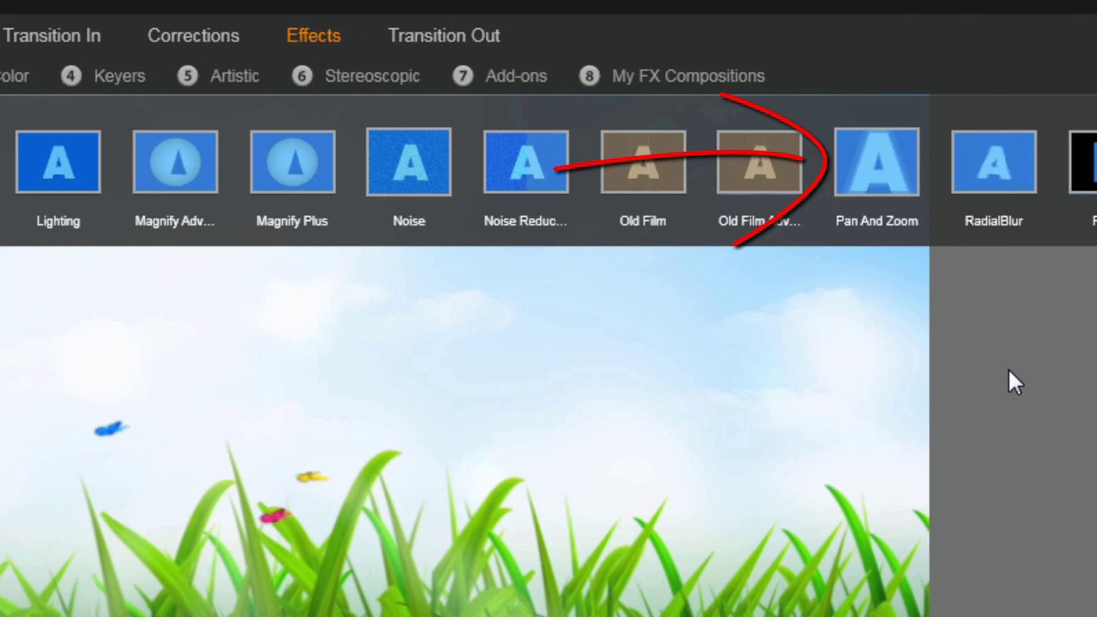
click(867, 169)
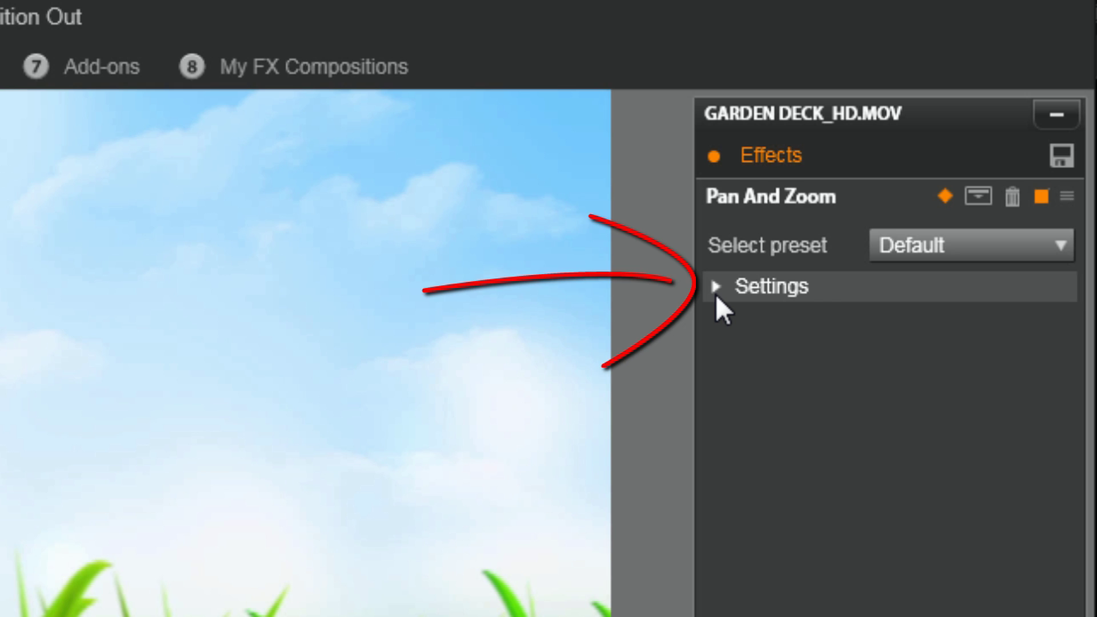
Step: Expand the Pan And Zoom Settings to show Zoom, Horizontal and Vertical Position
click(716, 294)
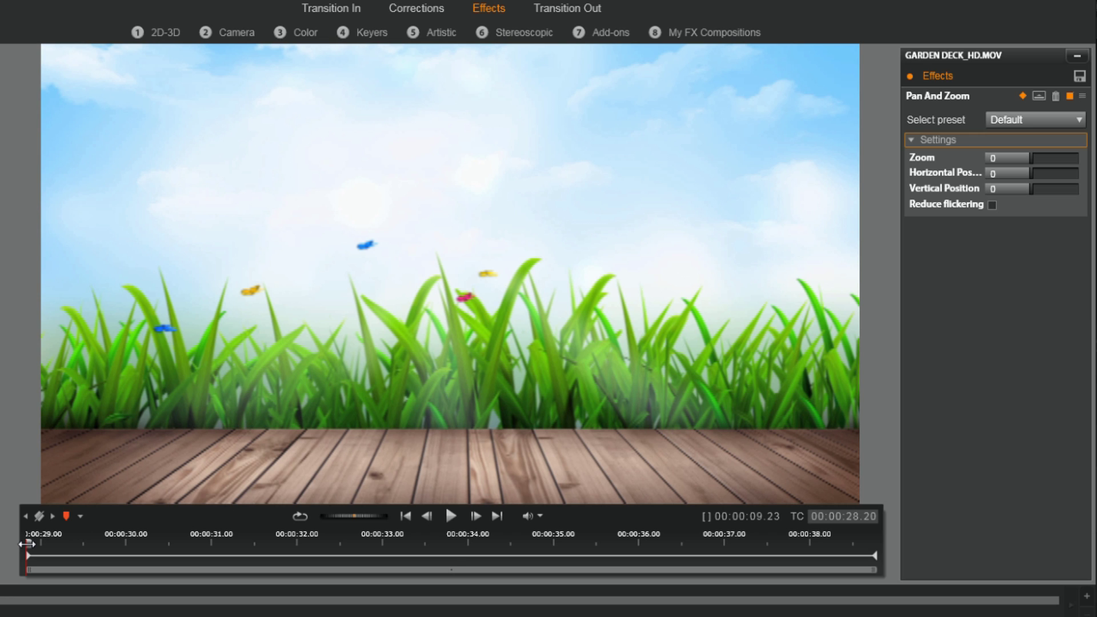
Step: Preview the clip, set Pan And Zoom Zoom to 0 (Custom preset), and return to the start
drag(26, 544, 932, 522)
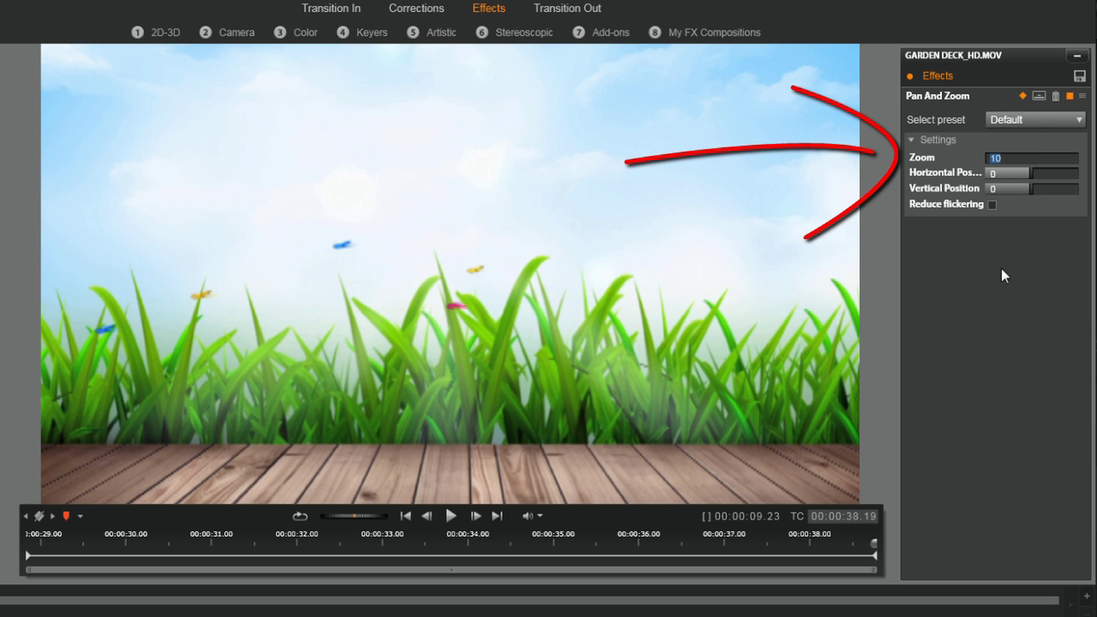
text(0)
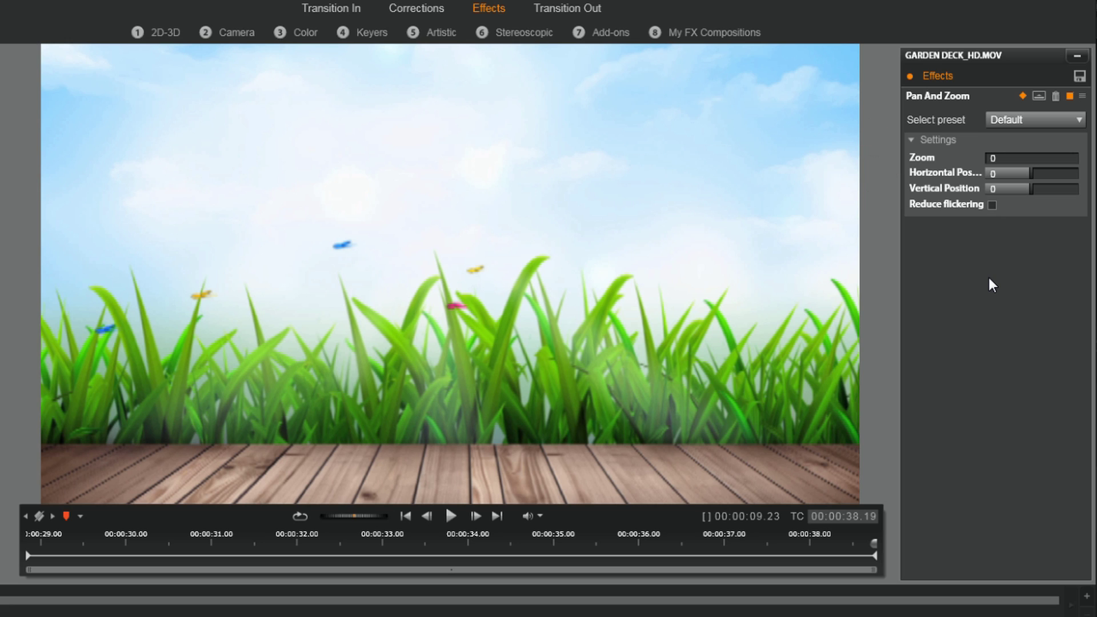
key(Return)
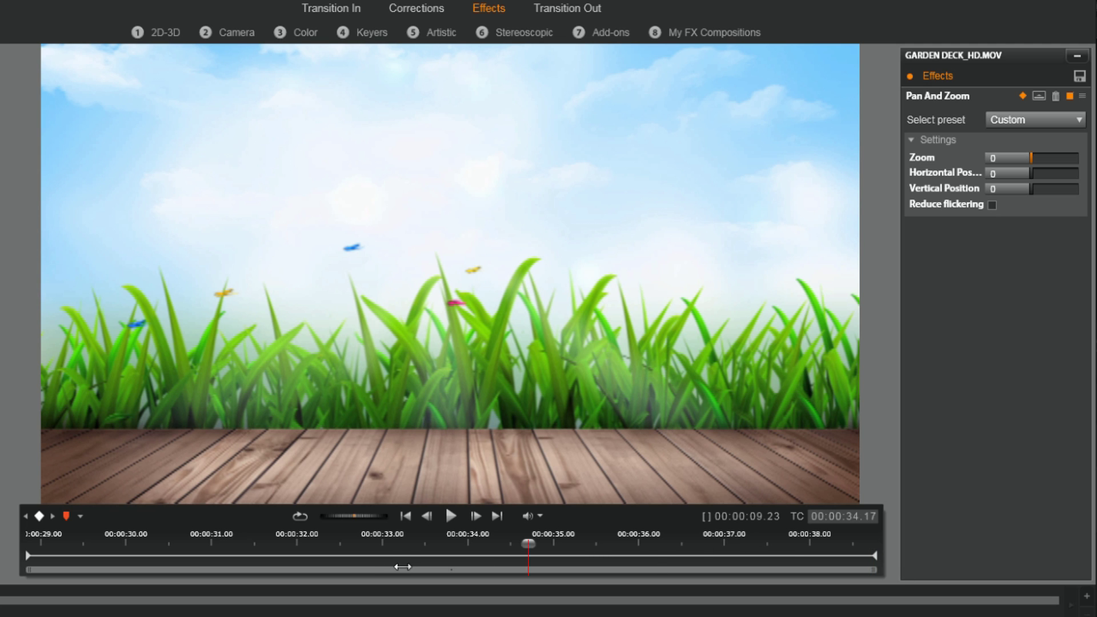
drag(529, 546, 26, 546)
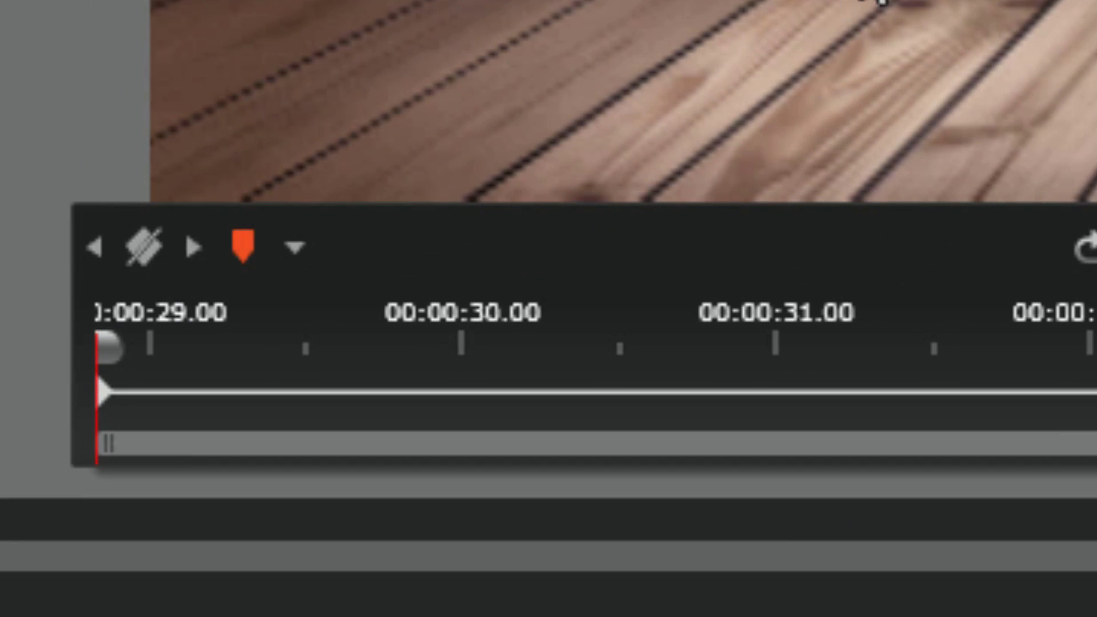
click(149, 257)
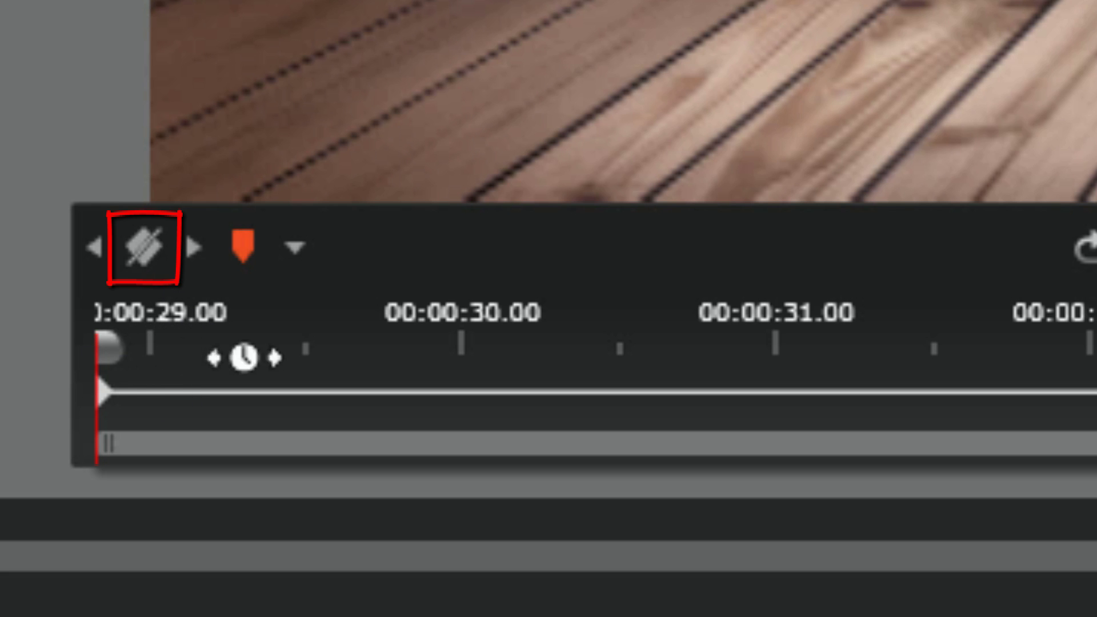
drag(103, 357, 747, 385)
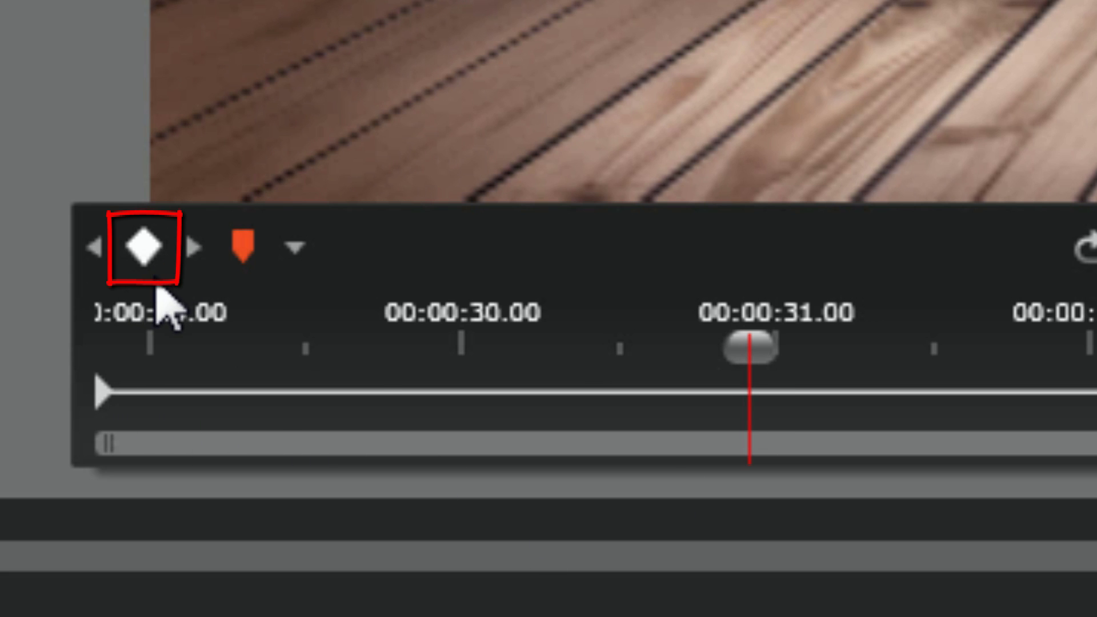
click(138, 262)
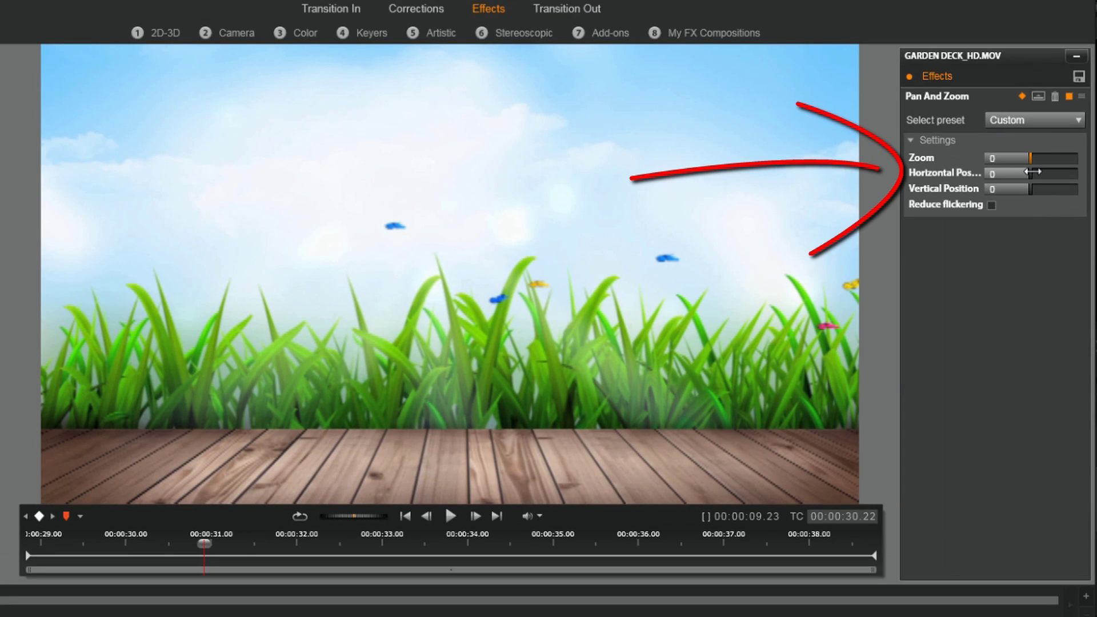
drag(1033, 172, 1058, 172)
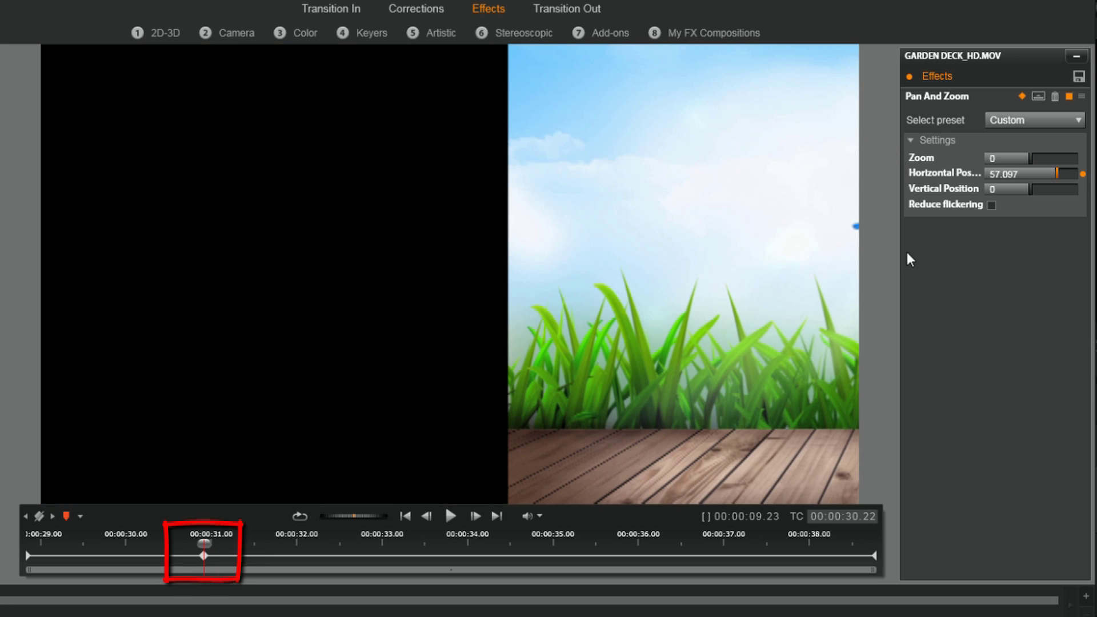
double_click(999, 172)
text(0)
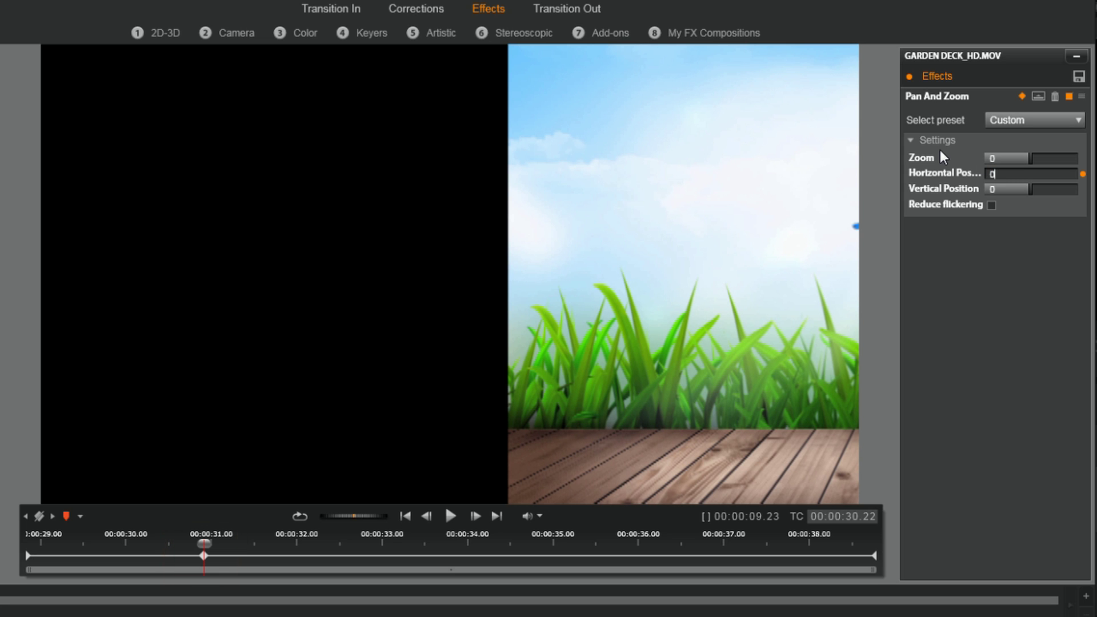
key(Return)
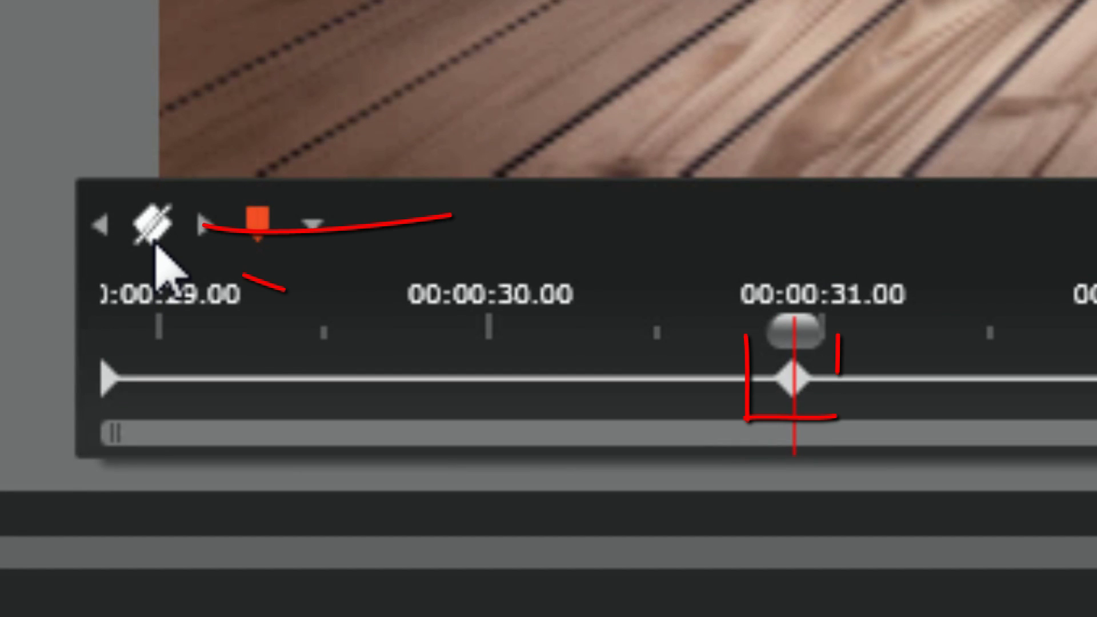
click(143, 233)
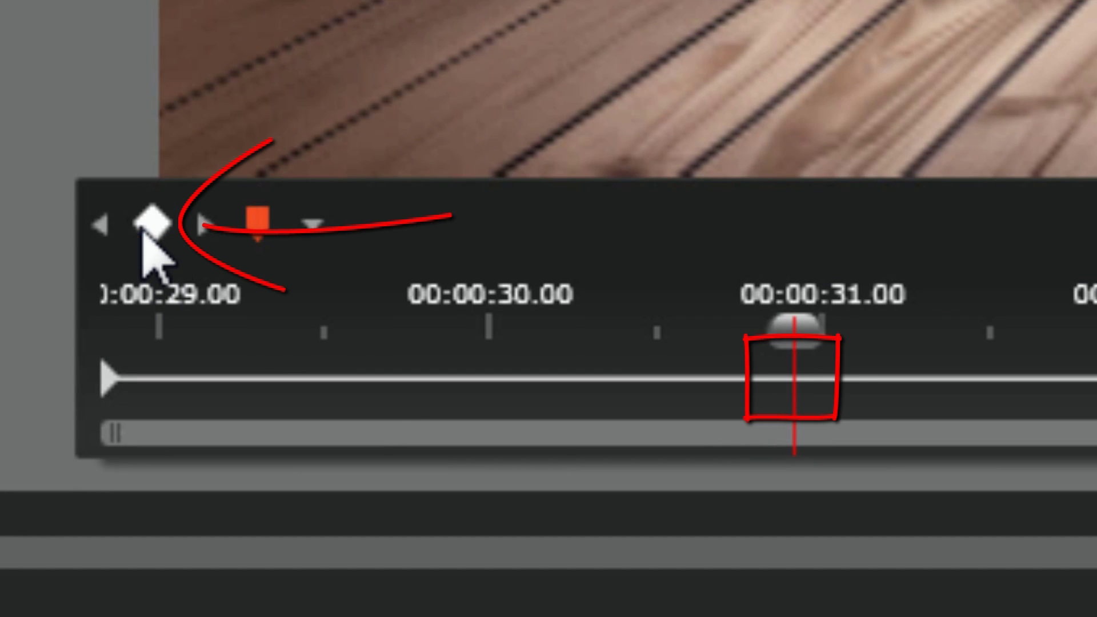
drag(806, 334, 629, 337)
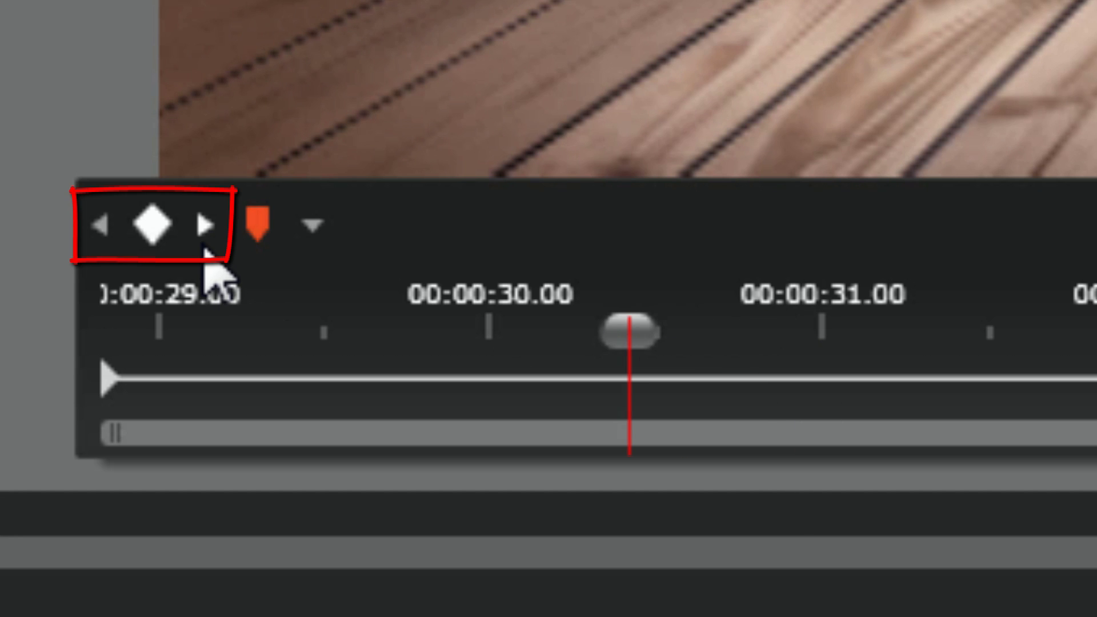
click(204, 228)
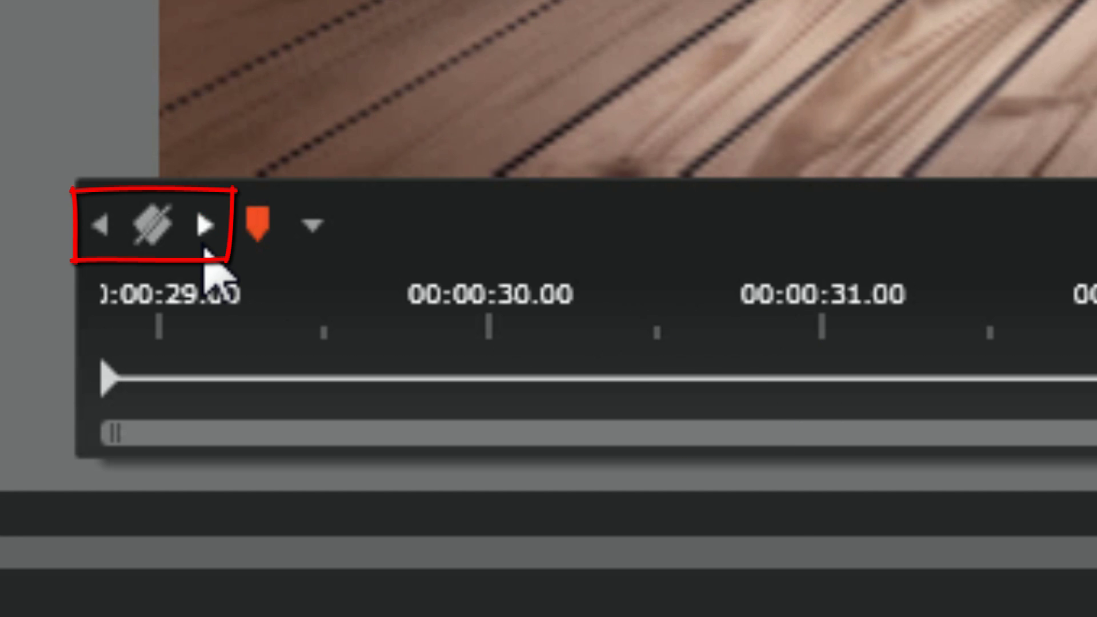
click(106, 238)
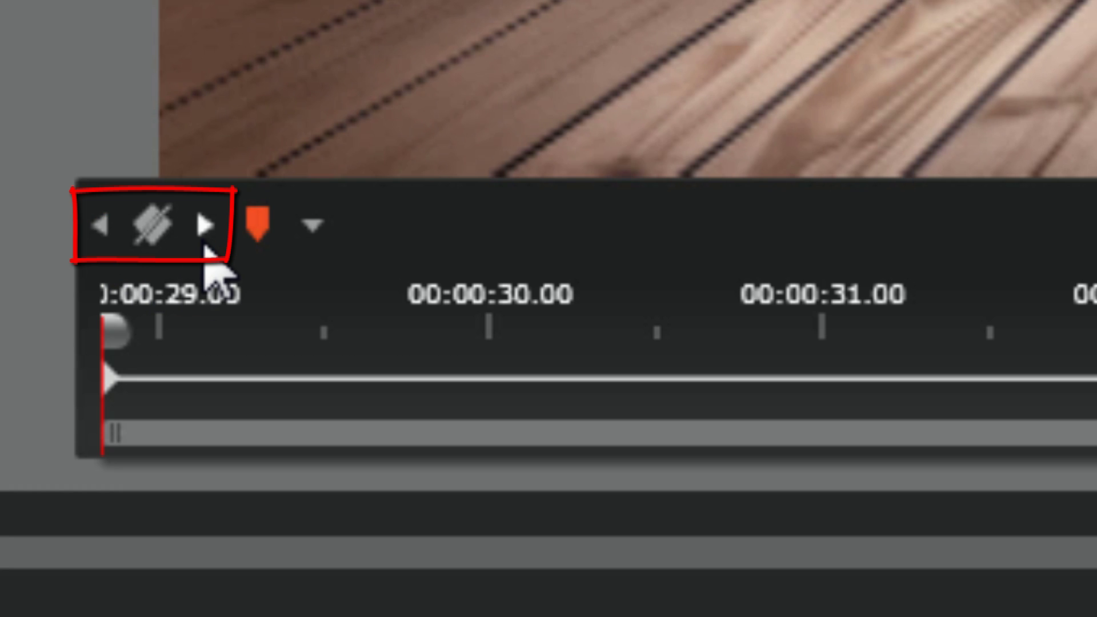
click(205, 244)
click(105, 237)
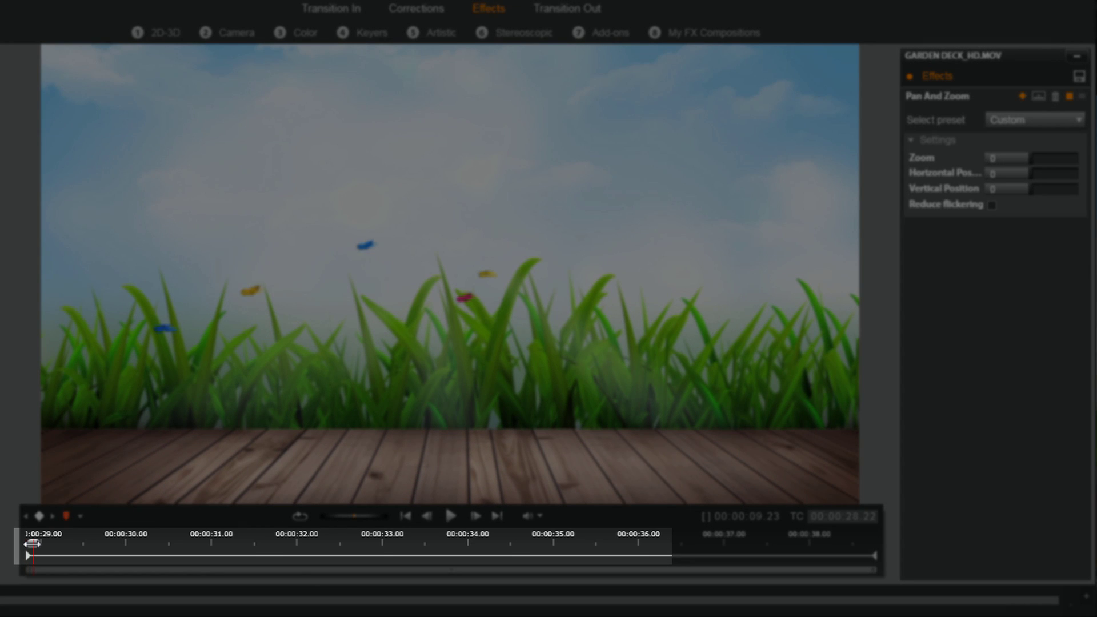
Step: Copy the starting keyframe and paste it at about 00:00:30.45, then select the pasted keyframe
drag(31, 543, 169, 545)
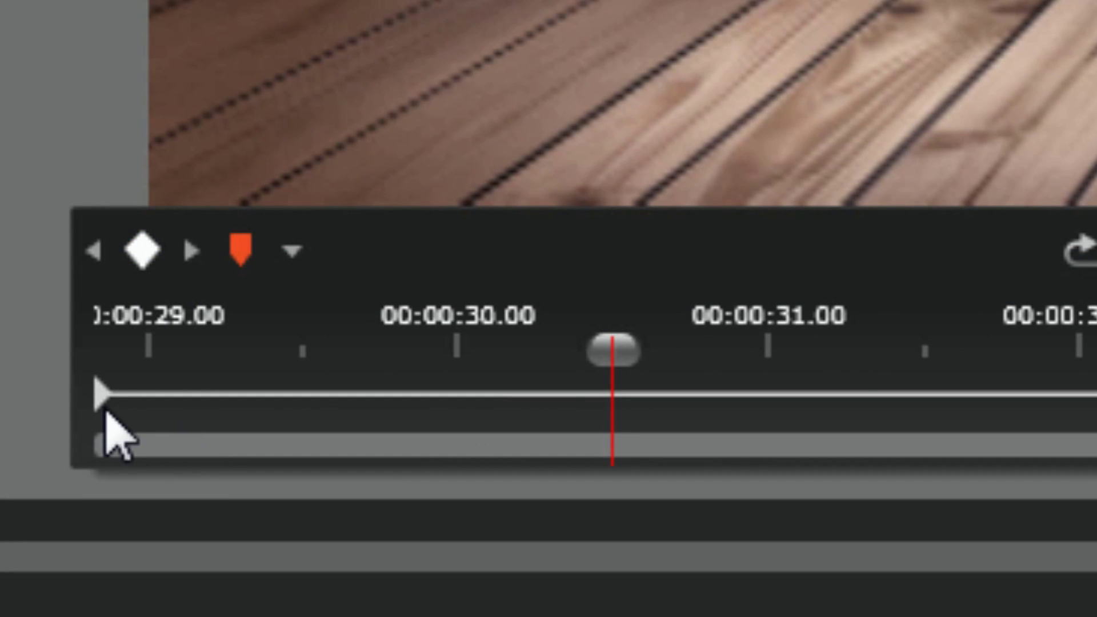
right_click(101, 406)
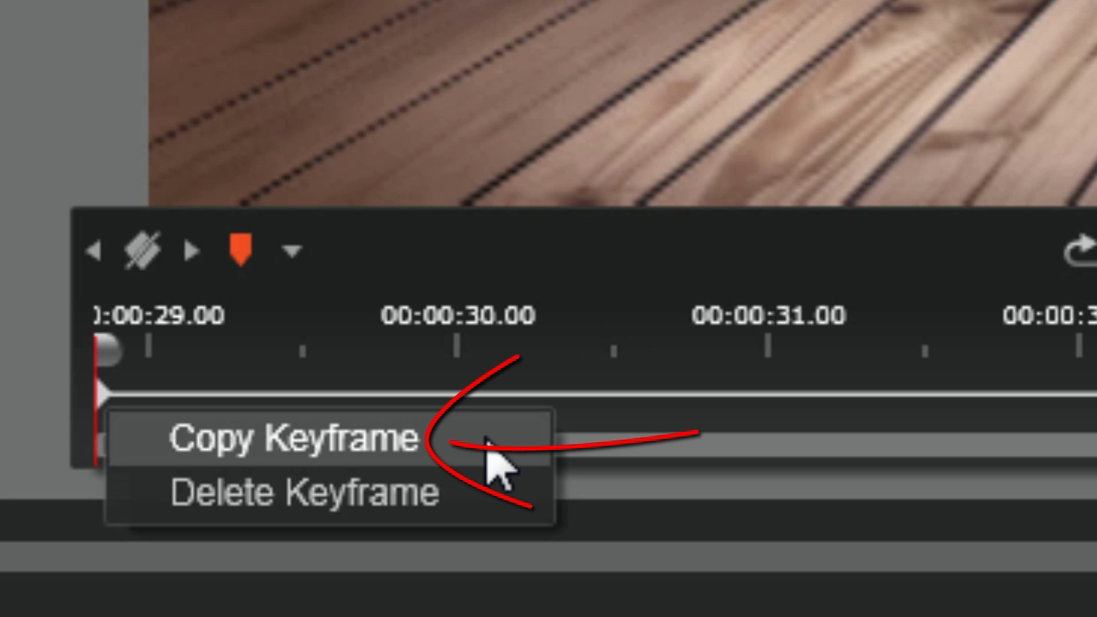
click(487, 440)
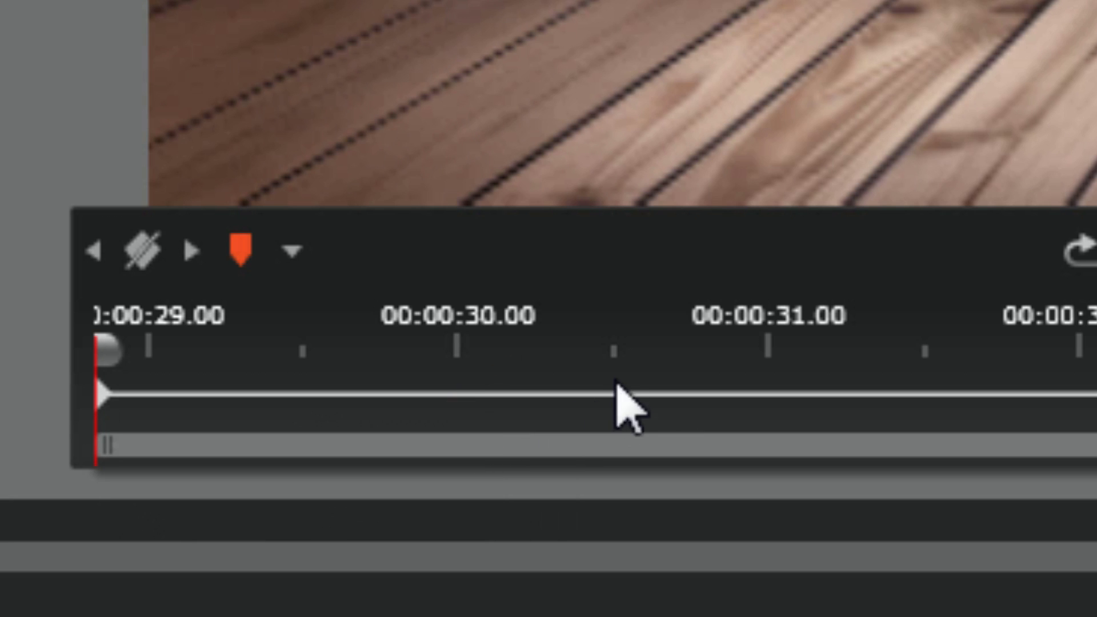
click(600, 358)
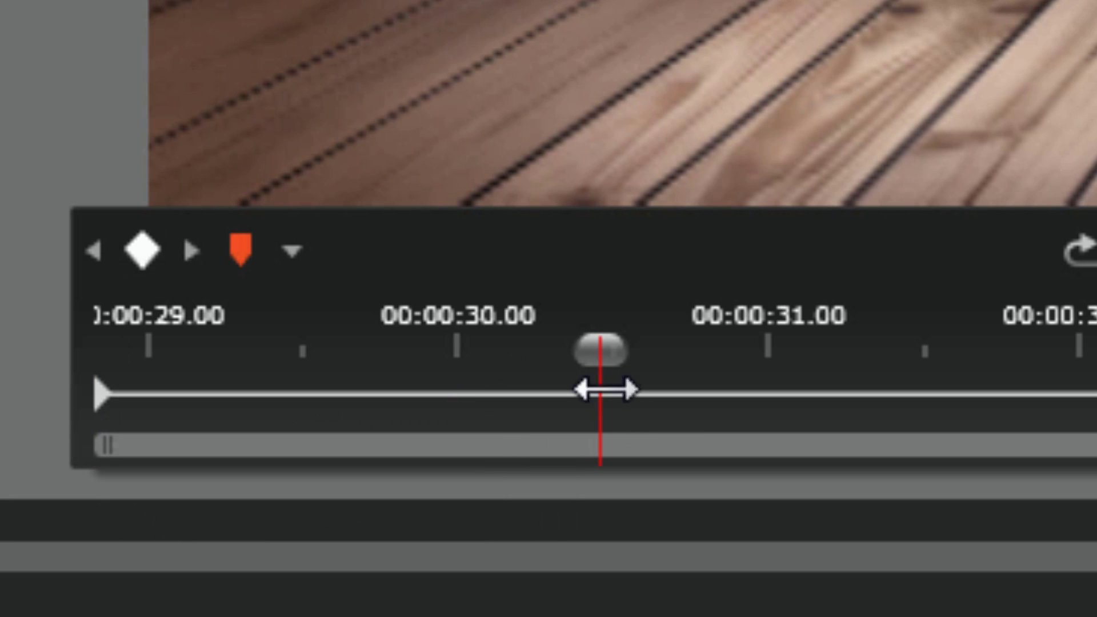
right_click(597, 408)
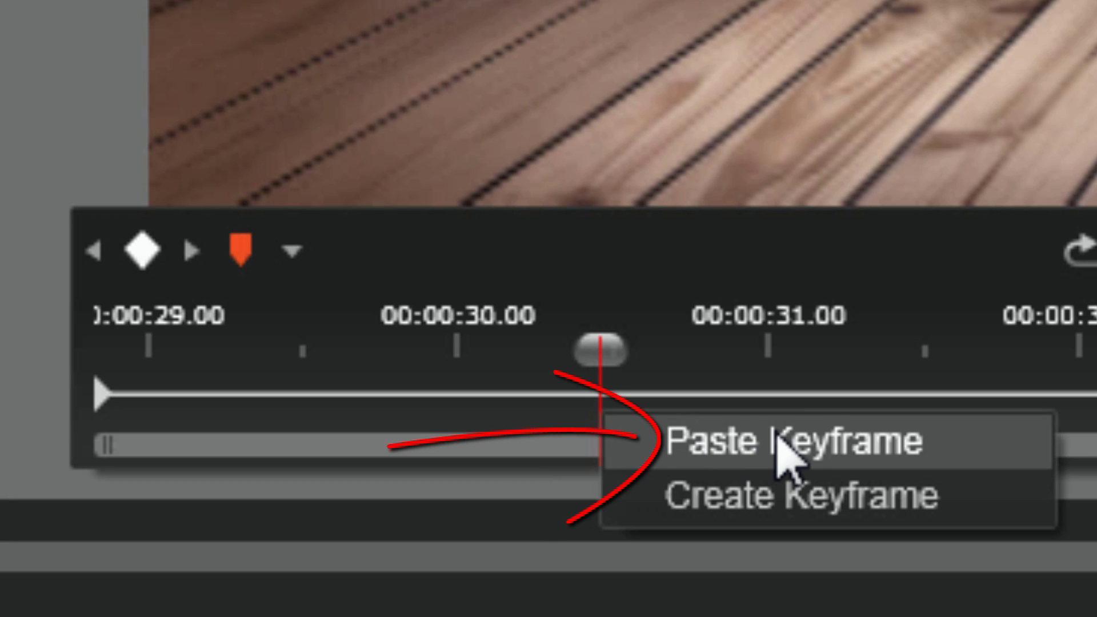
click(781, 445)
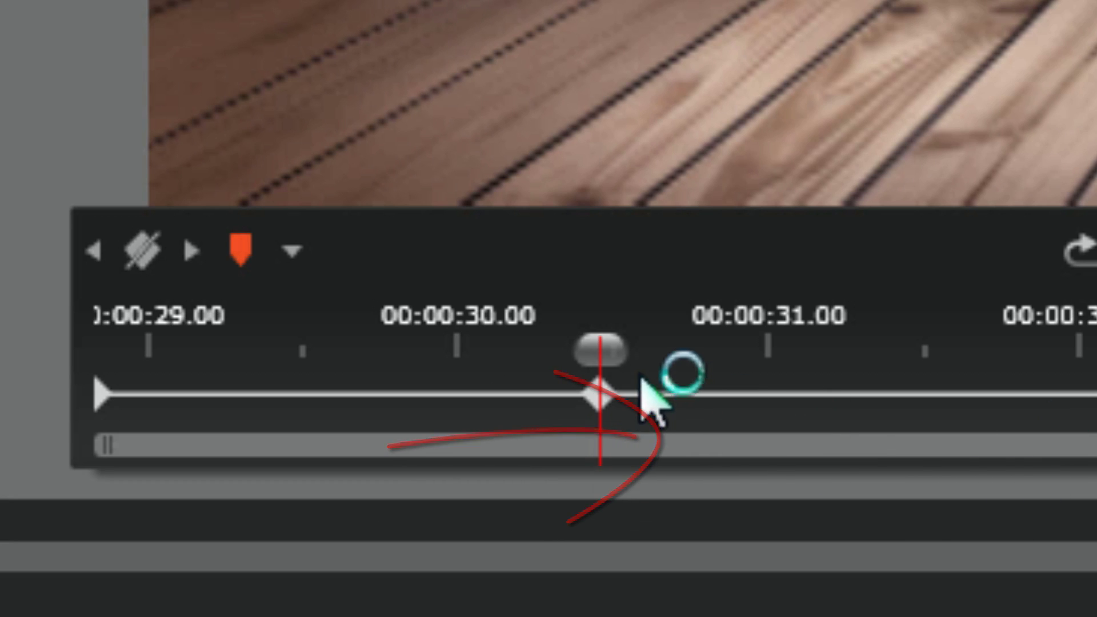
mouse_move(606, 350)
mouse_down()
mouse_move(88, 375)
mouse_move(578, 402)
mouse_move(571, 408)
mouse_up()
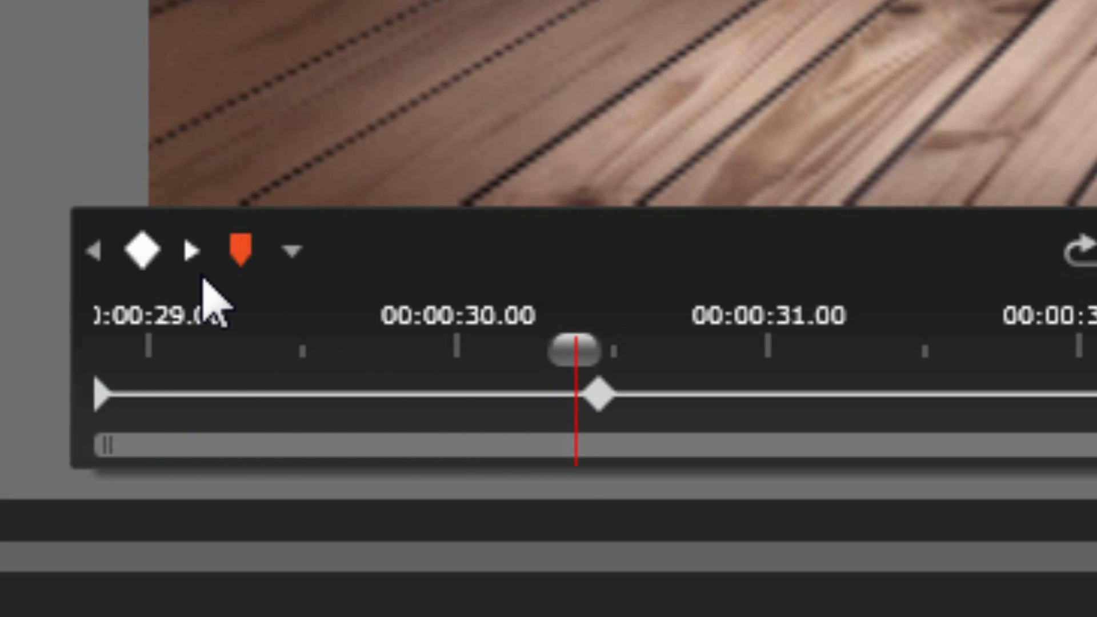
click(193, 254)
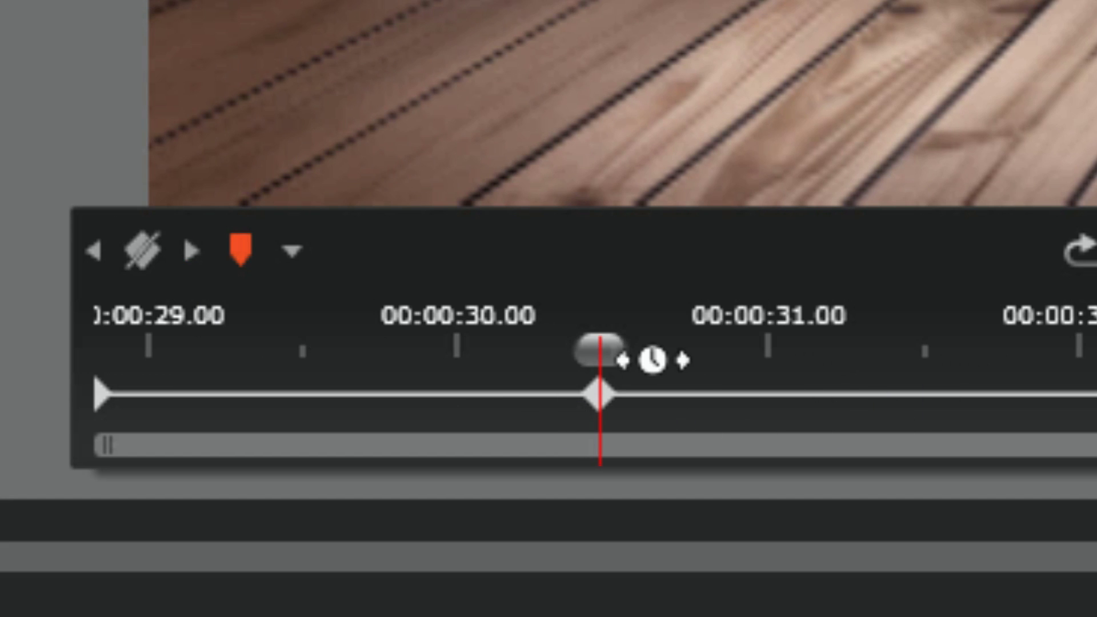
Step: At 00:00:32.00, set Zoom to 70 to create the zoom-in keyframe
drag(595, 355, 1079, 359)
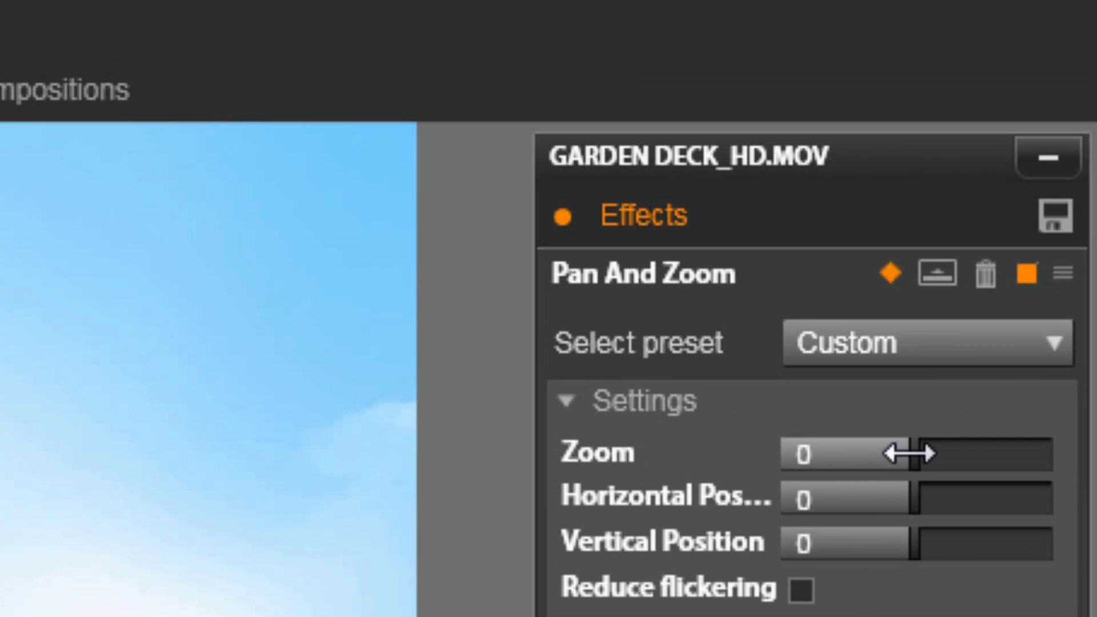
click(909, 453)
click(880, 465)
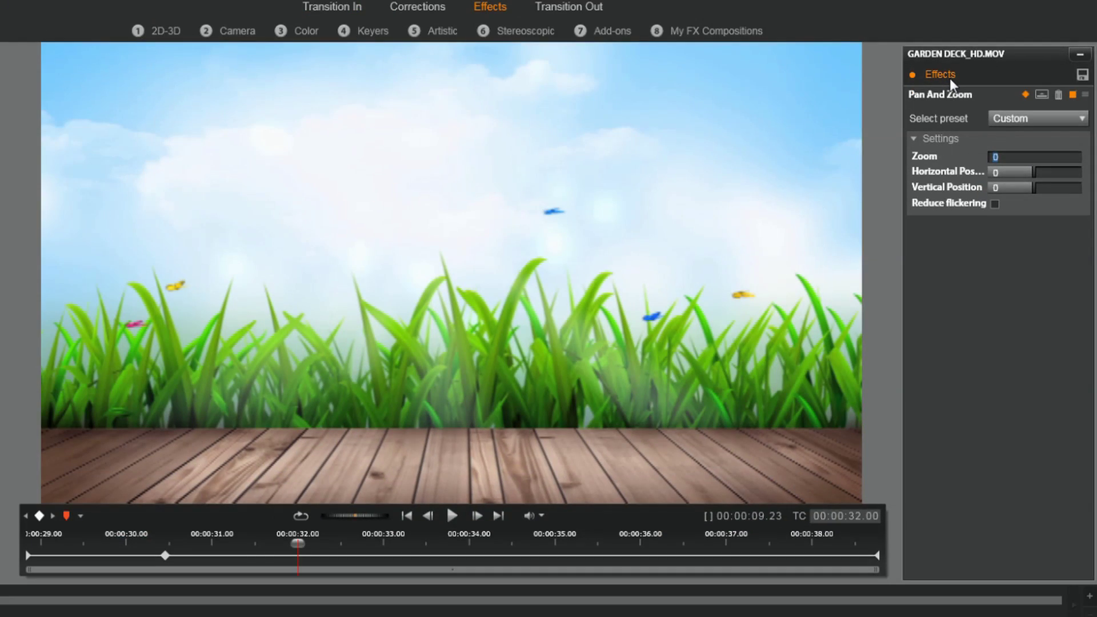
text(70)
key(Return)
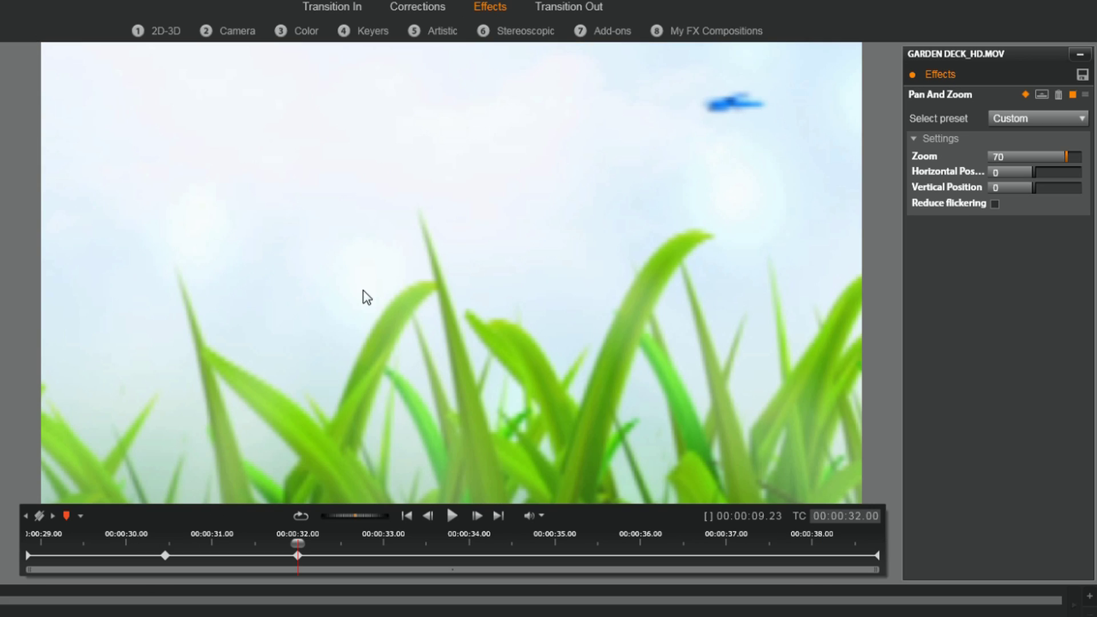
mouse_move(298, 543)
Step: Preview the hold-then-zoom playback and nudge the Zoom 70 keyframe later to about 00:00:32
drag(296, 543, 151, 543)
click(451, 517)
click(451, 516)
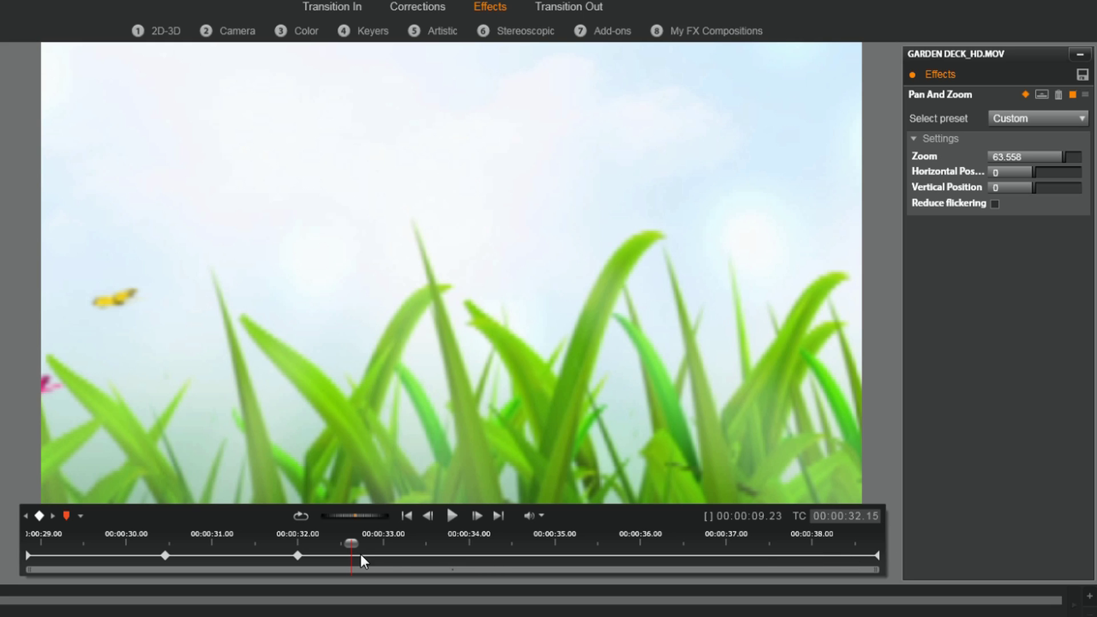
drag(353, 542, 127, 543)
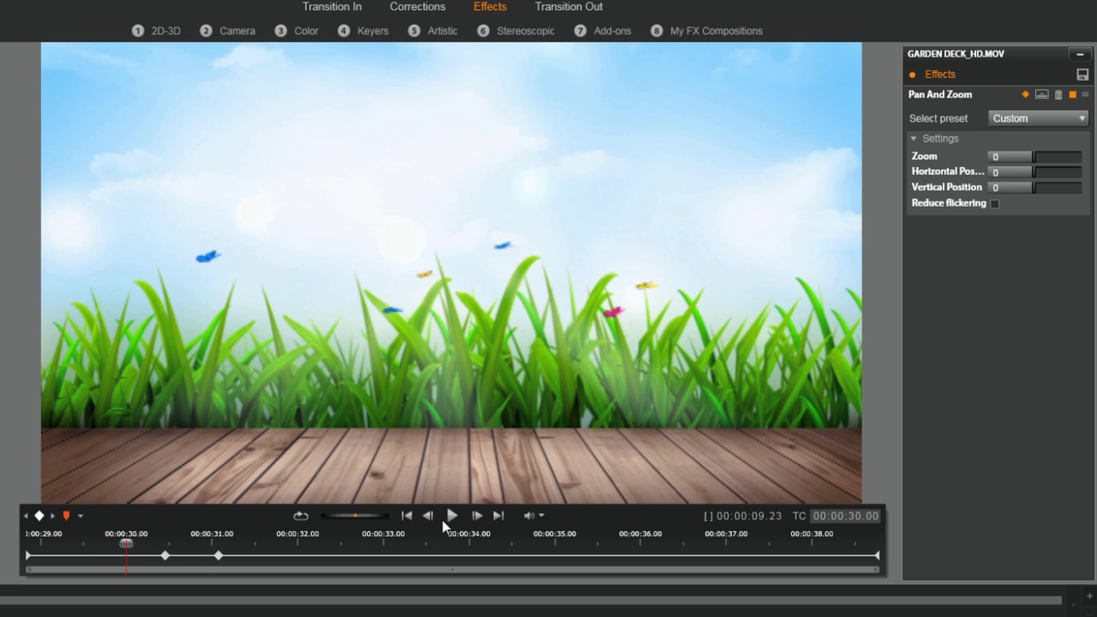
click(452, 514)
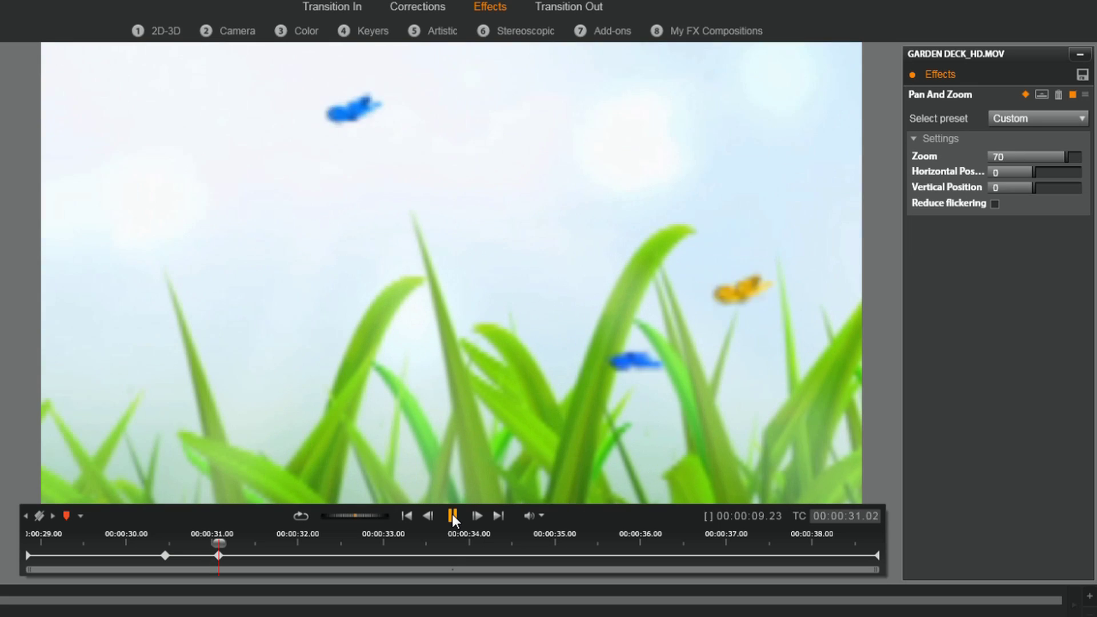
click(452, 514)
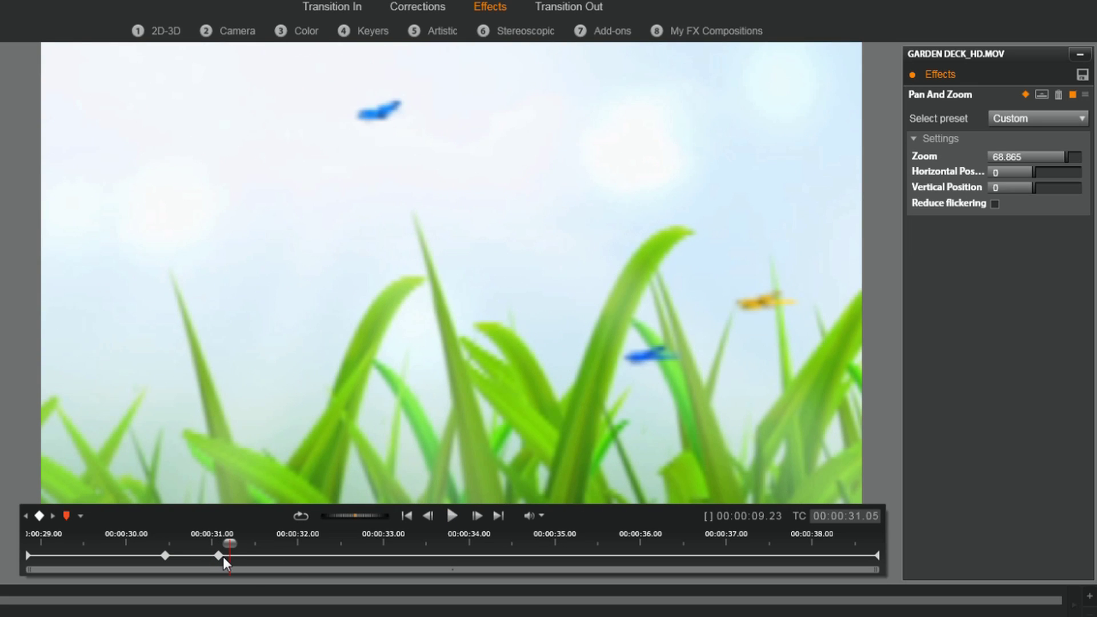
drag(221, 556, 296, 561)
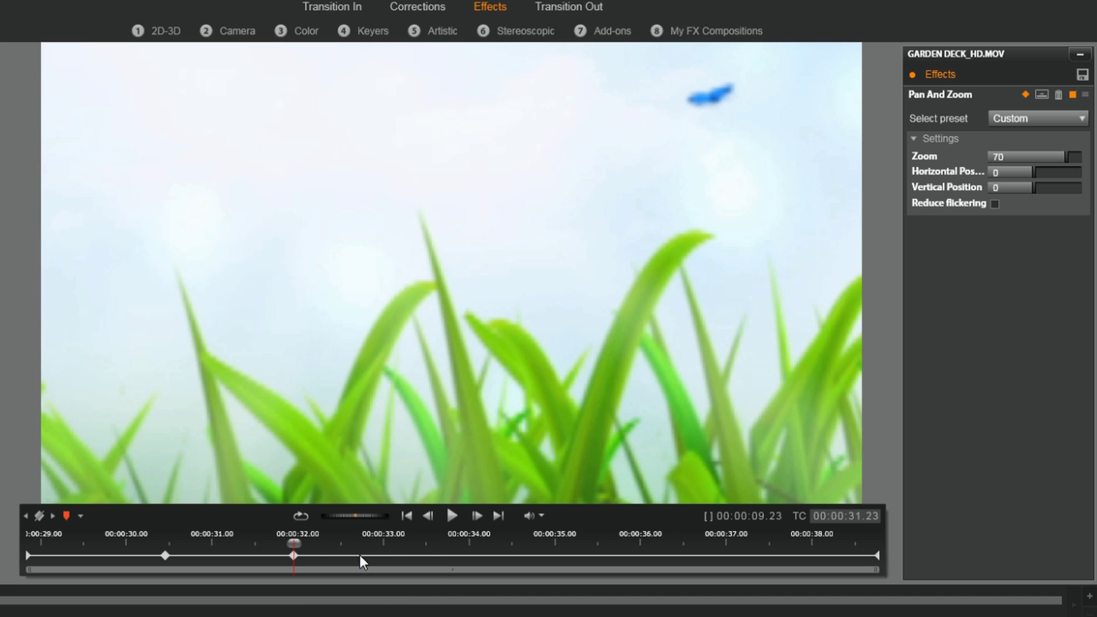
Step: Add a keyframe at 00:00:33.05 with Zoom 15 and Horizontal Position 5
drag(293, 543, 601, 544)
right_click(404, 559)
click(436, 565)
double_click(1023, 157)
text(15)
double_click(1018, 172)
text(5)
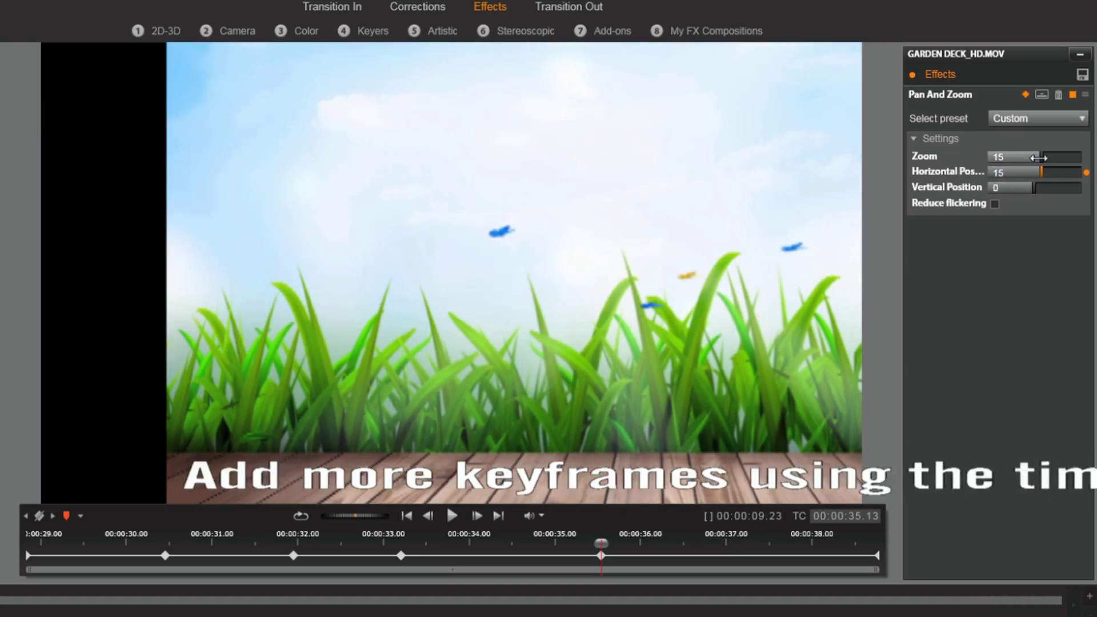
key(Return)
Step: Paste another keyframe near 00:00:38 and check the keyframe settings
drag(601, 543, 501, 570)
right_click(843, 561)
click(843, 564)
click(52, 516)
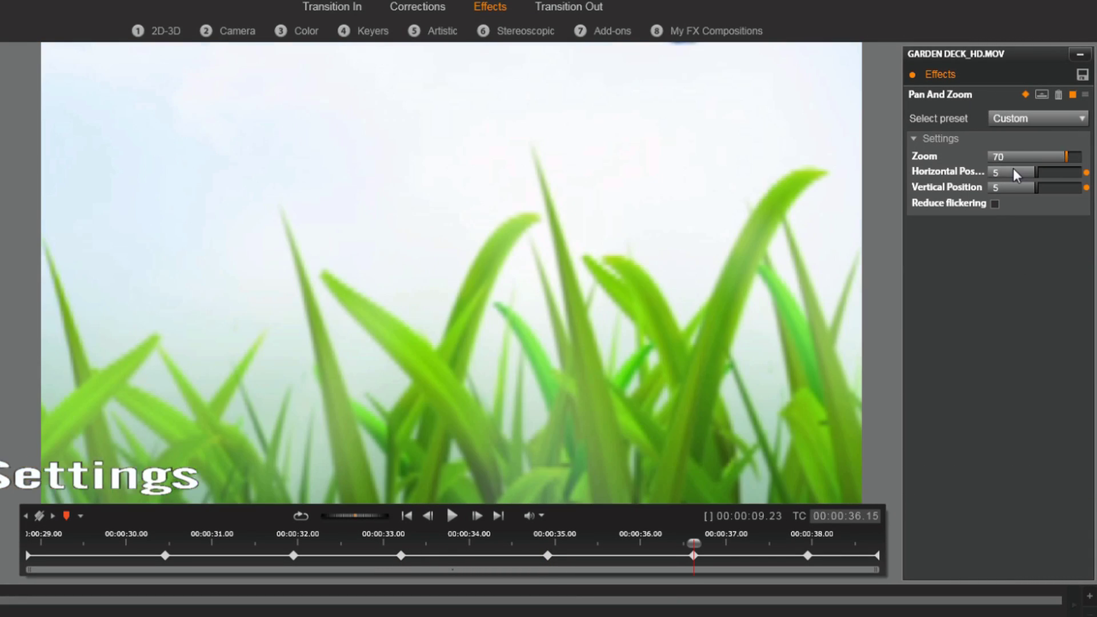
click(406, 516)
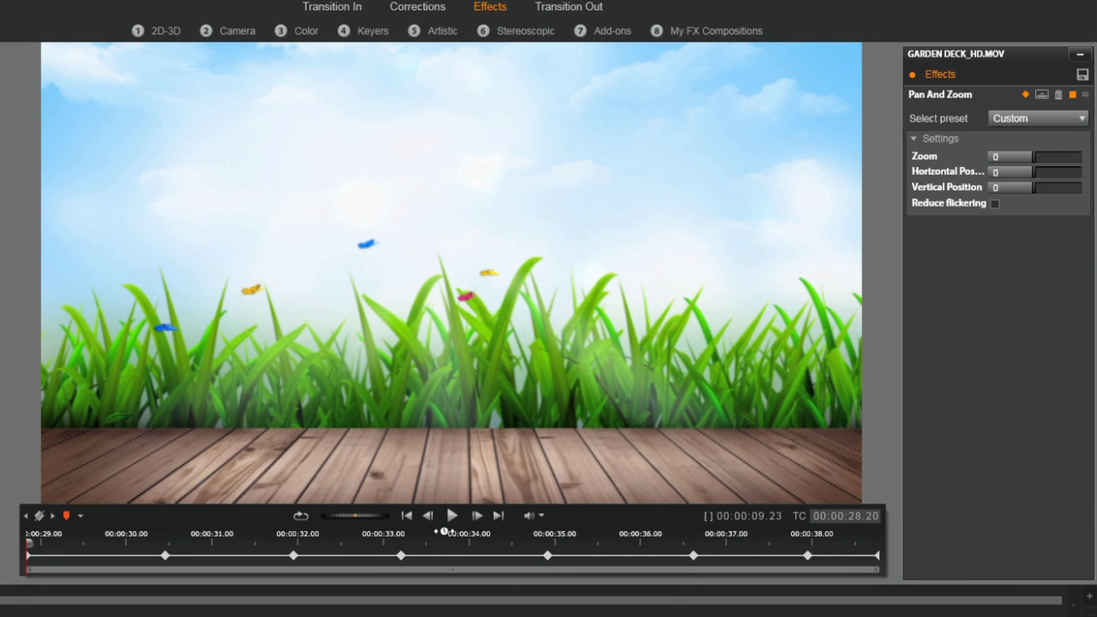